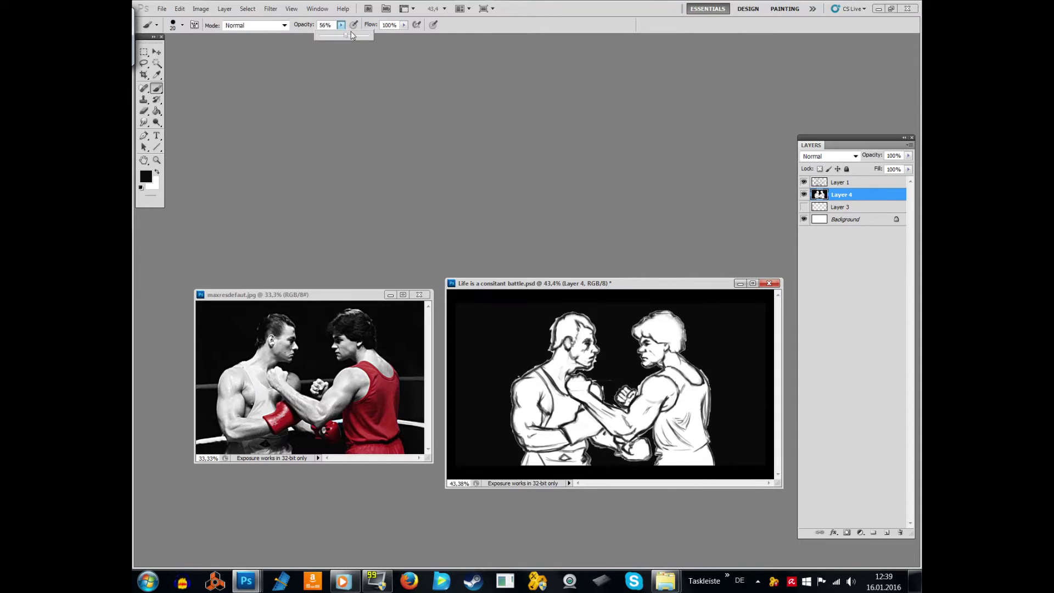
Step: Darken the left boxer's head outline, then paint grey shading on his face on new Layer 5
drag(351, 35, 363, 35)
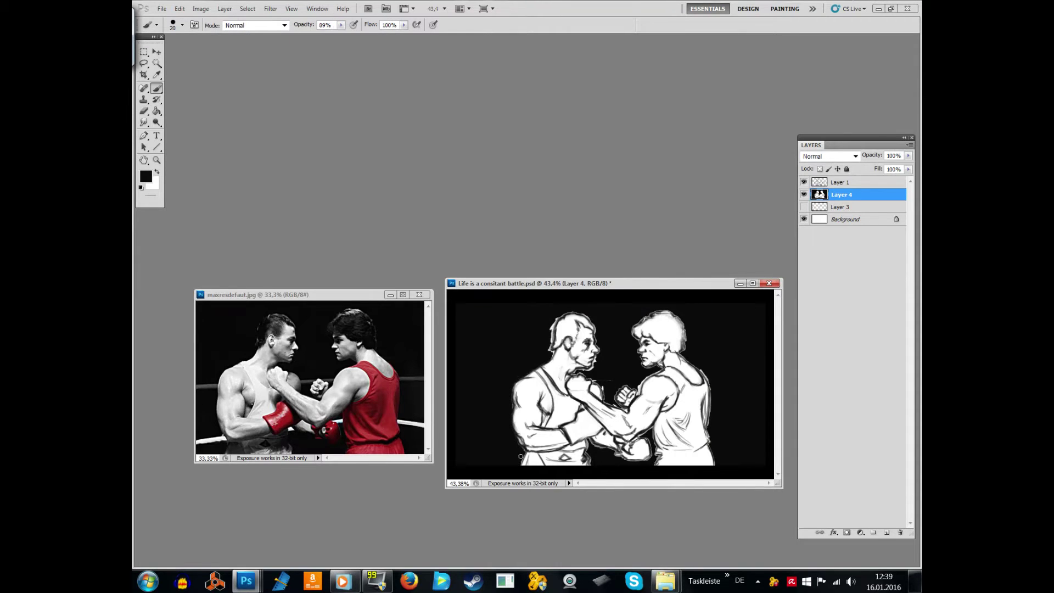
drag(550, 327, 600, 348)
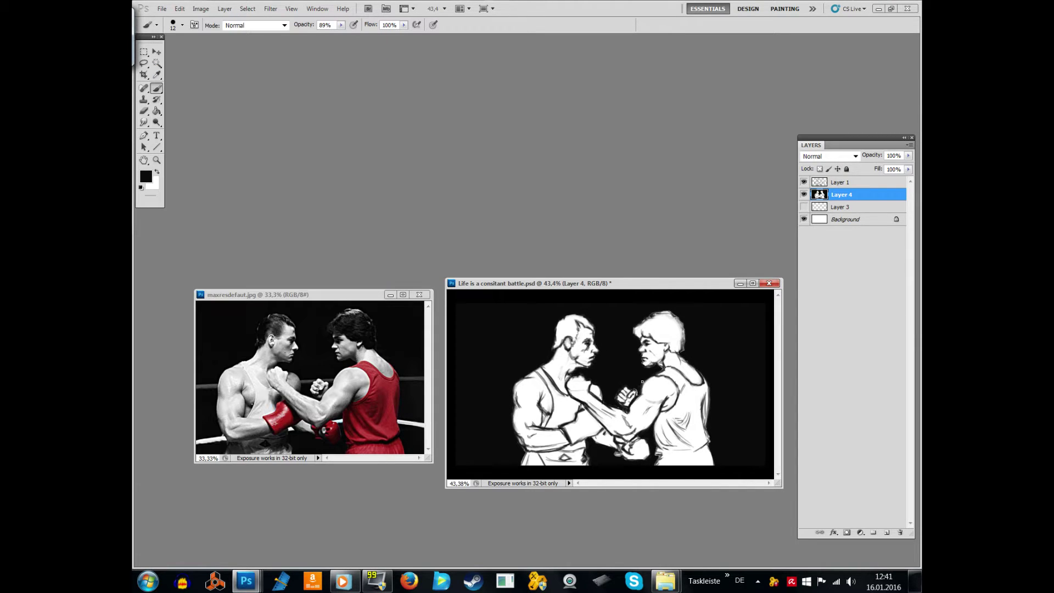
key(ctrl+shift+alt+n)
click(181, 24)
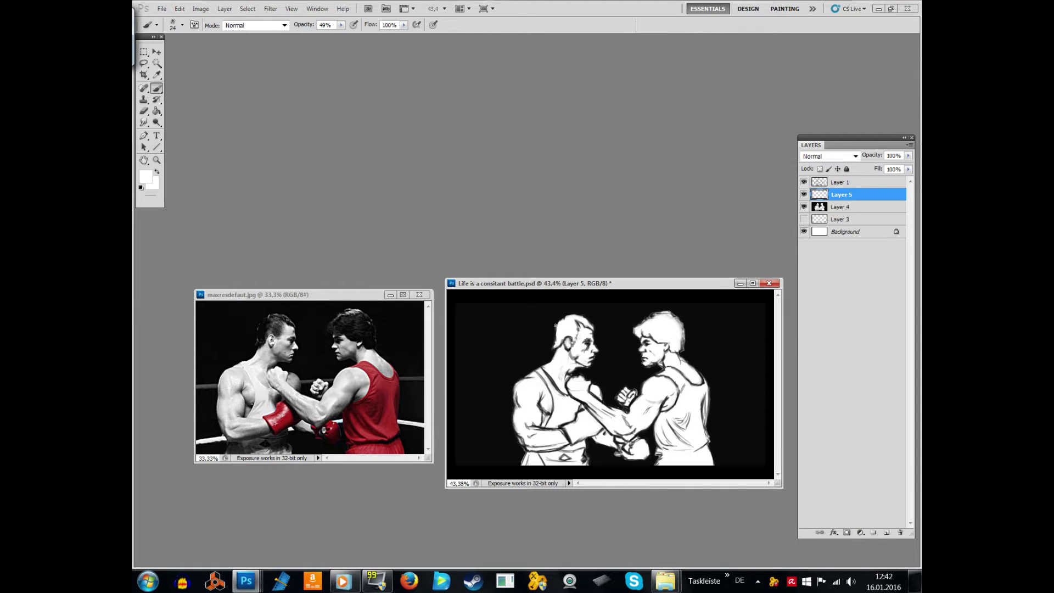
key(Return)
mouse_move(582, 334)
mouse_down()
mouse_move(529, 423)
mouse_move(571, 384)
mouse_move(653, 401)
mouse_move(626, 440)
mouse_up()
Step: Paint dark grey over both boxers' hair, shade the right arm, and highlight the left shoulder
alt+click(656, 338)
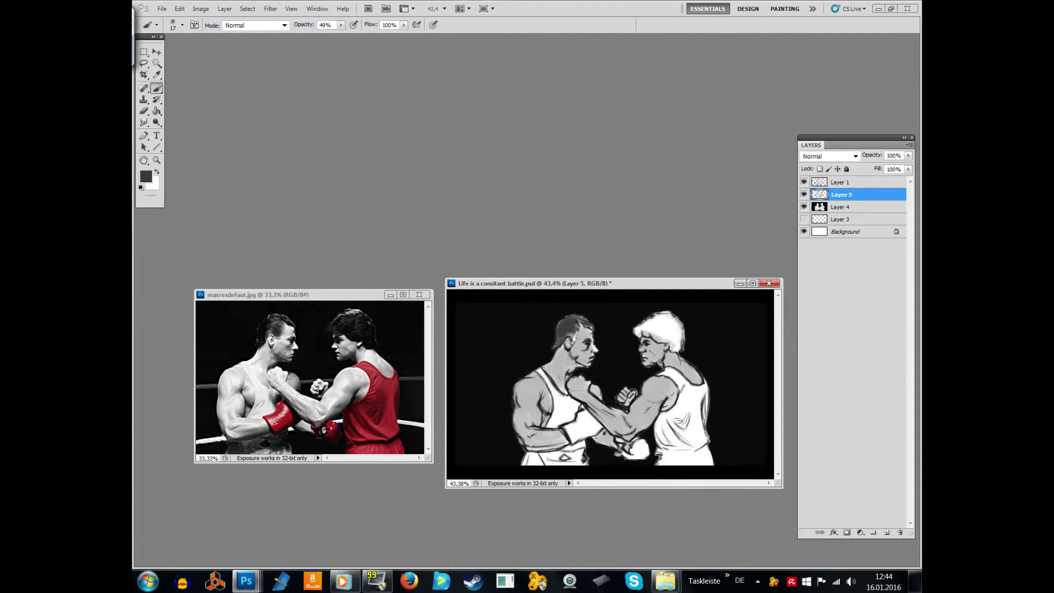
drag(570, 318, 566, 340)
mouse_move(642, 326)
mouse_down()
mouse_move(670, 318)
mouse_move(675, 338)
mouse_up()
drag(609, 417, 544, 446)
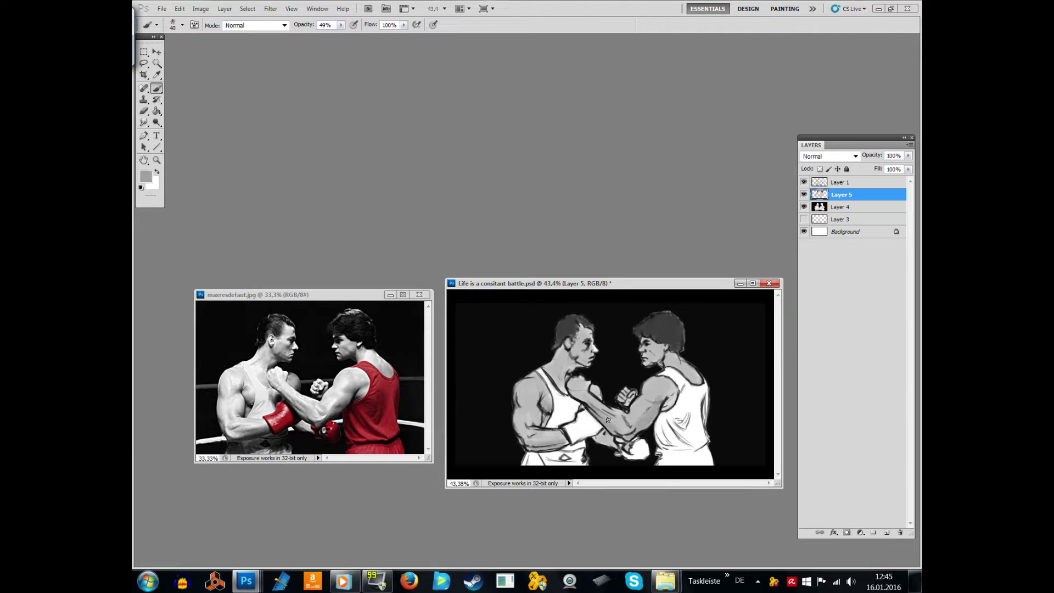
alt+click(579, 344)
mouse_move(553, 361)
mouse_down()
mouse_move(534, 409)
mouse_move(571, 395)
mouse_up()
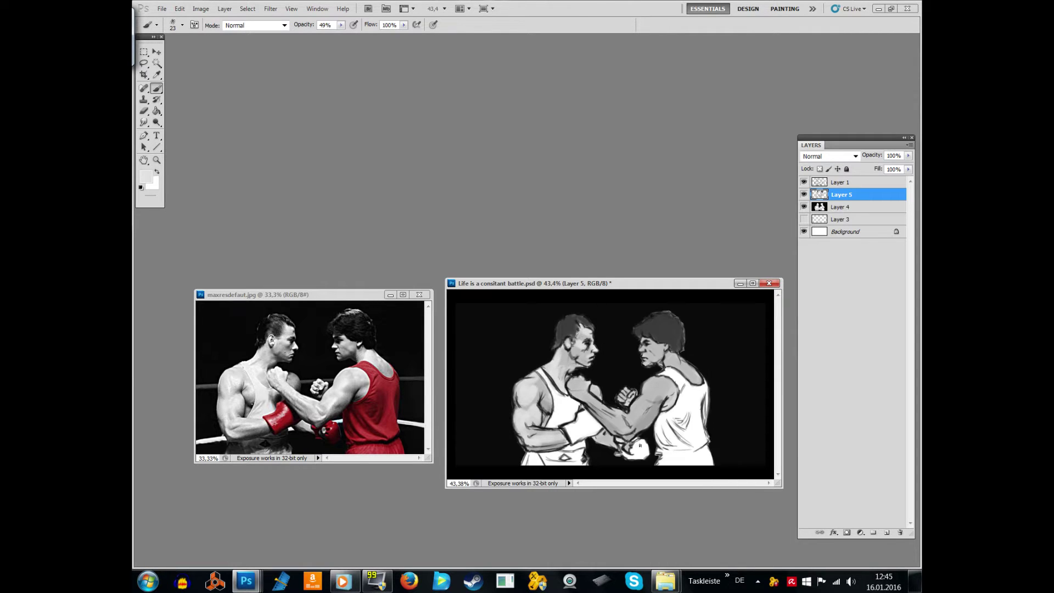
Step: Sample dark and light greys, choose the 24 px brush preset, and reset the colour to black
alt+click(572, 327)
right_click(572, 327)
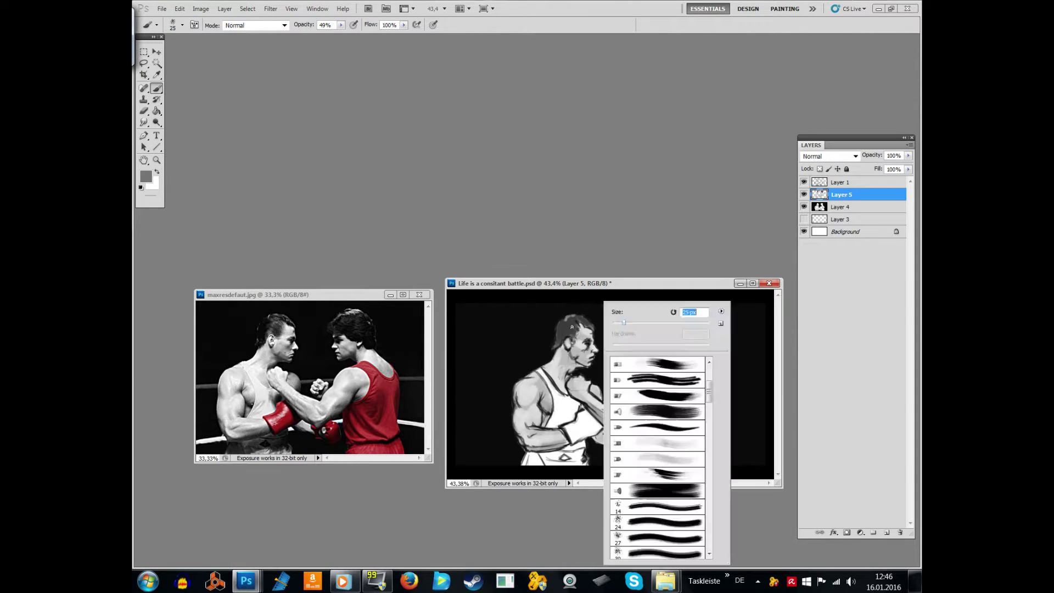
click(657, 522)
alt+click(659, 335)
right_click(635, 327)
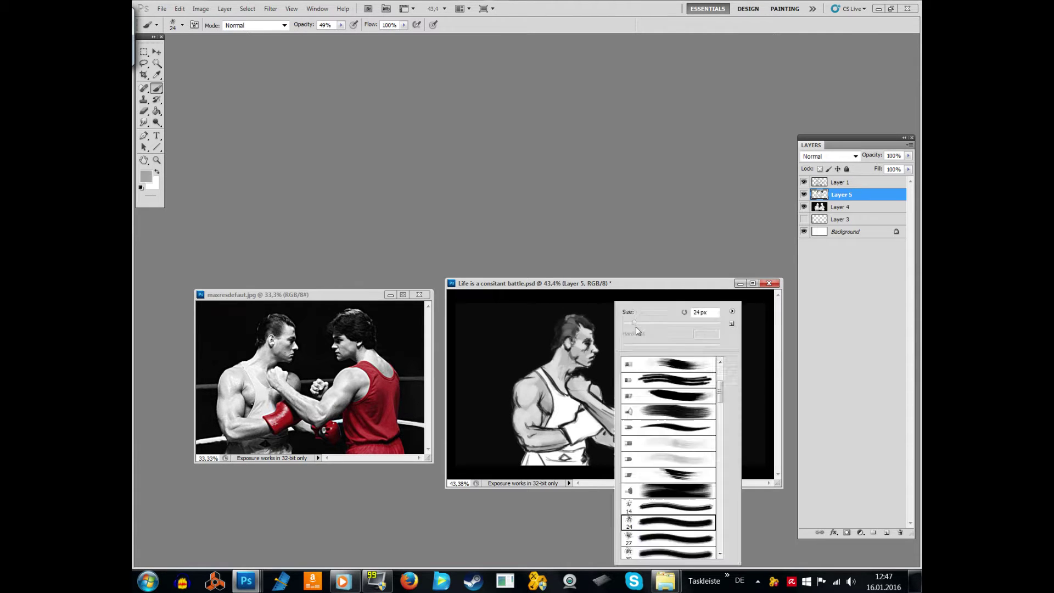
key(Escape)
key(d)
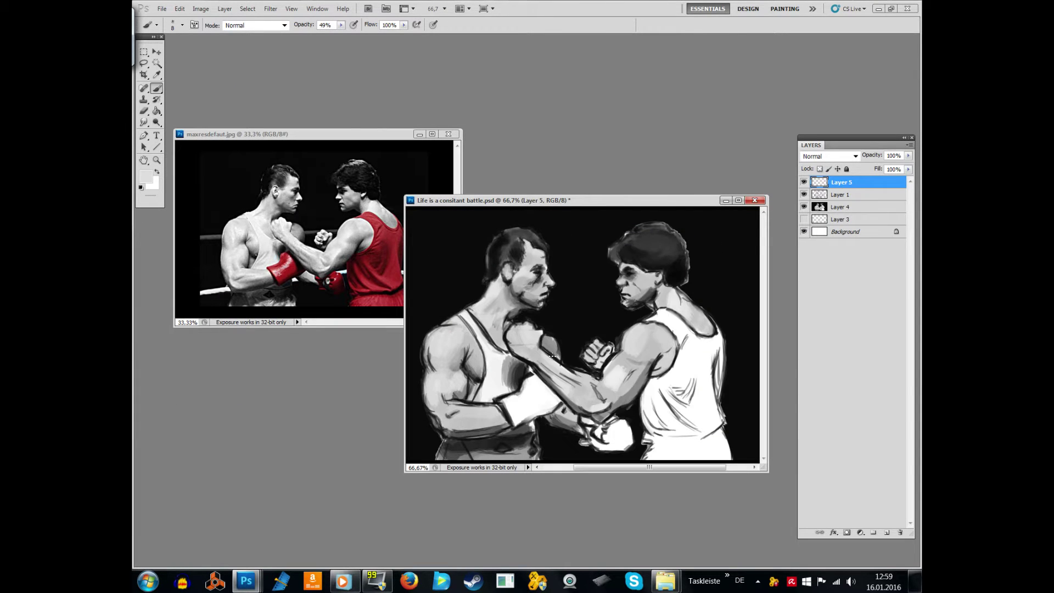
Step: Switch to a 24 px brush and save the painting
key(bracketright)
key(bracketright)
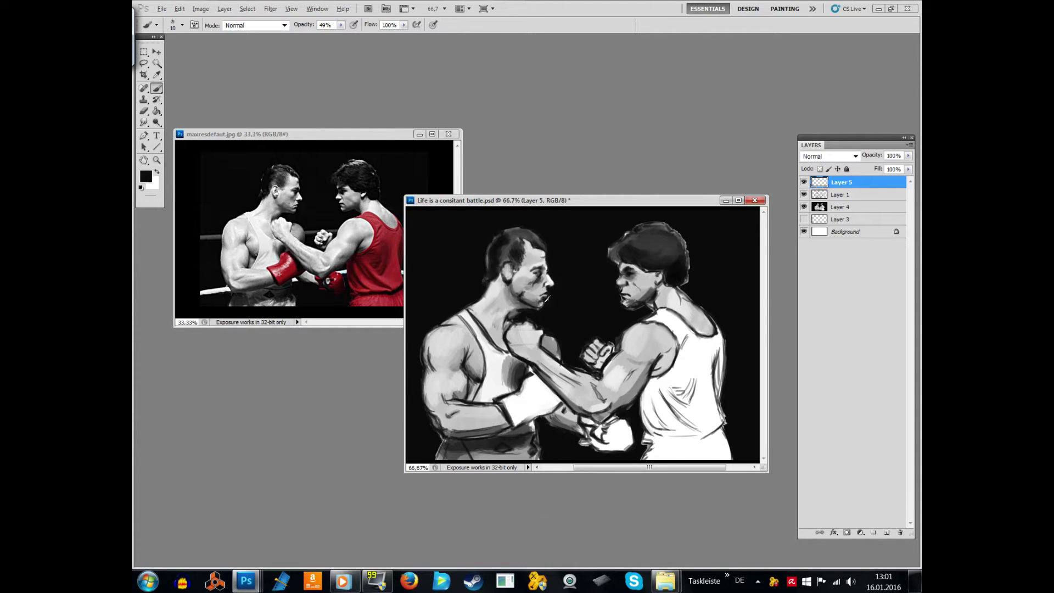
right_click(547, 298)
click(603, 384)
key(ctrl+s)
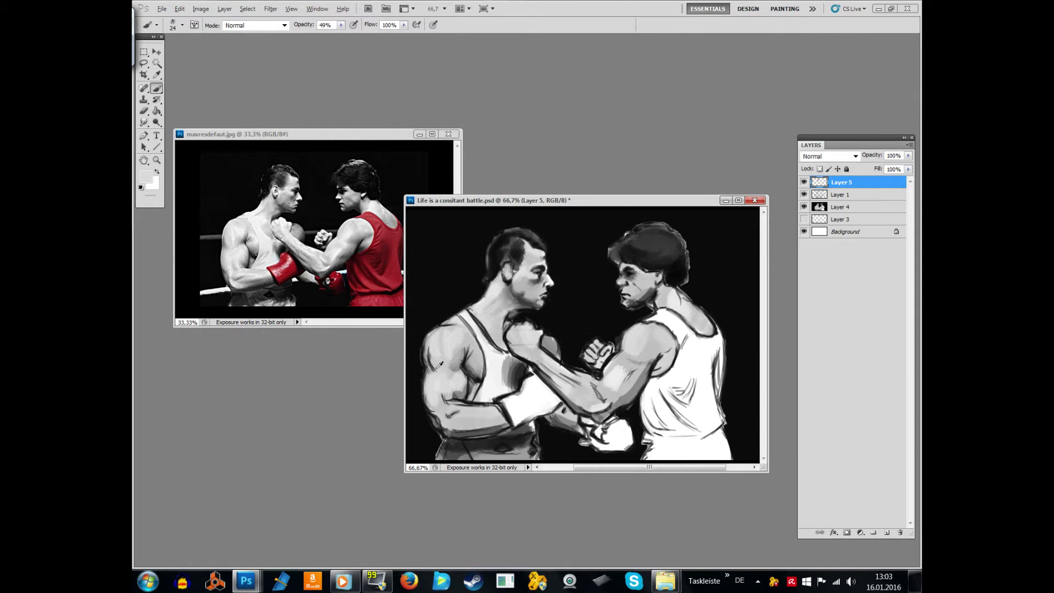
Step: Paint light grey strokes over the left boxer's shoulder, arm and chest
drag(442, 337, 423, 370)
alt+click(457, 362)
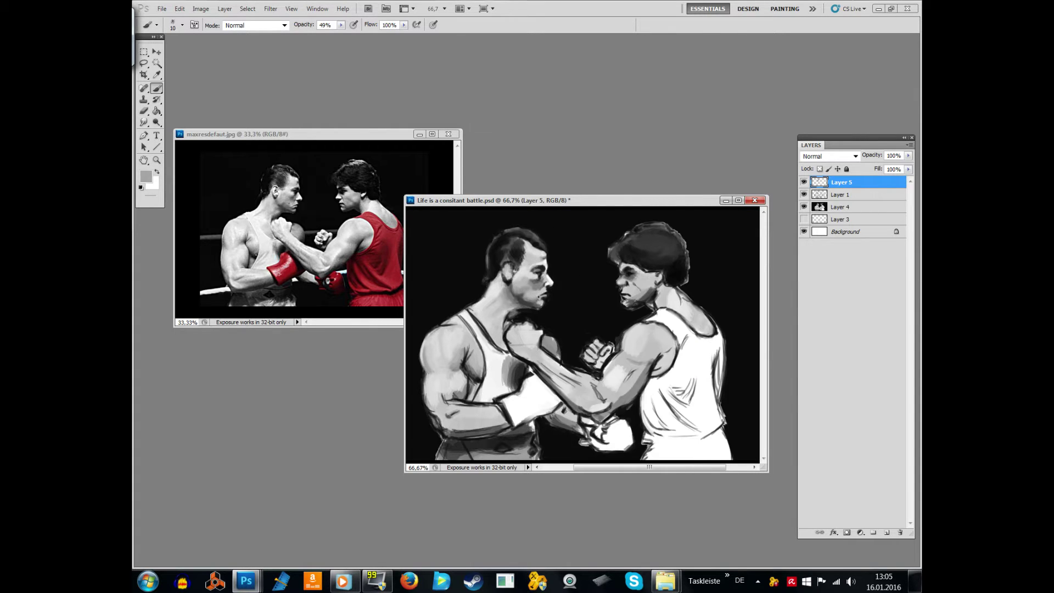
alt+click(473, 373)
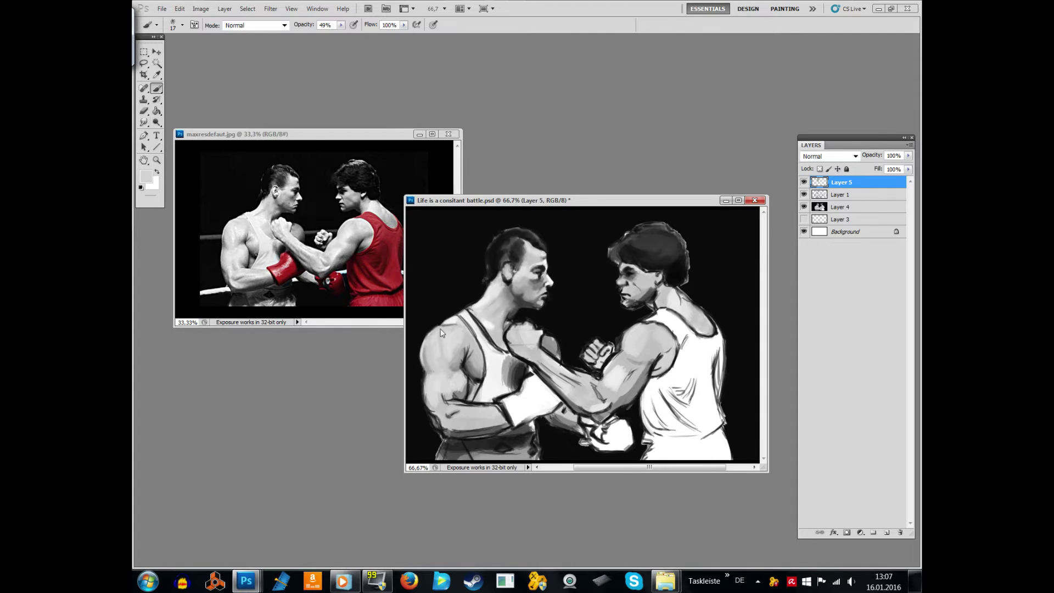
alt+click(446, 401)
drag(426, 412, 456, 428)
drag(466, 307, 483, 401)
key(bracketright)
drag(494, 329, 508, 425)
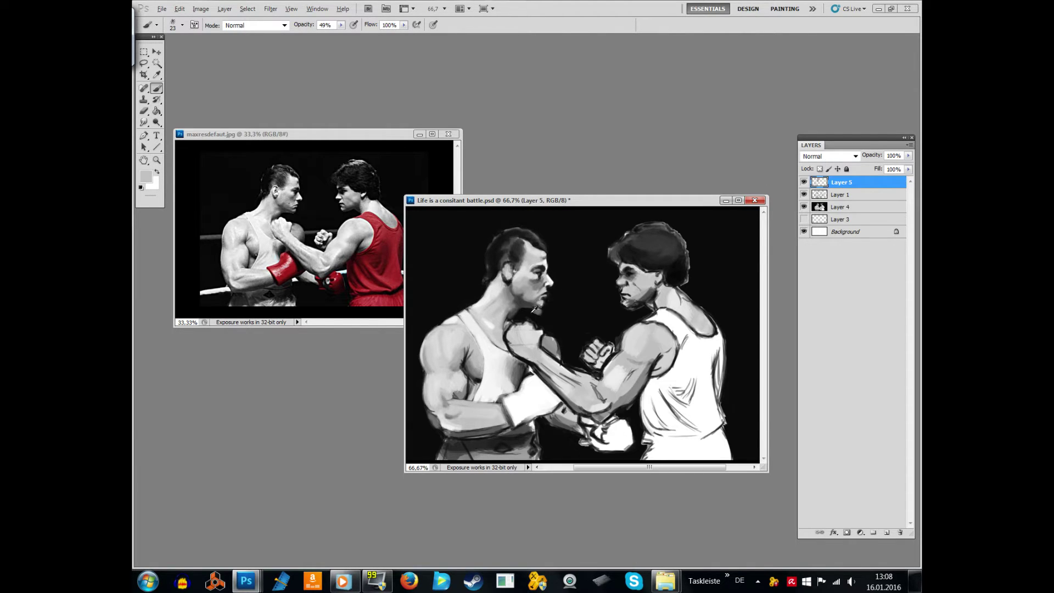
Step: Sample black and greys near the jaw and right boxer's face, resizing the brush for detail
alt+click(549, 226)
key(bracketright)
key(bracketright)
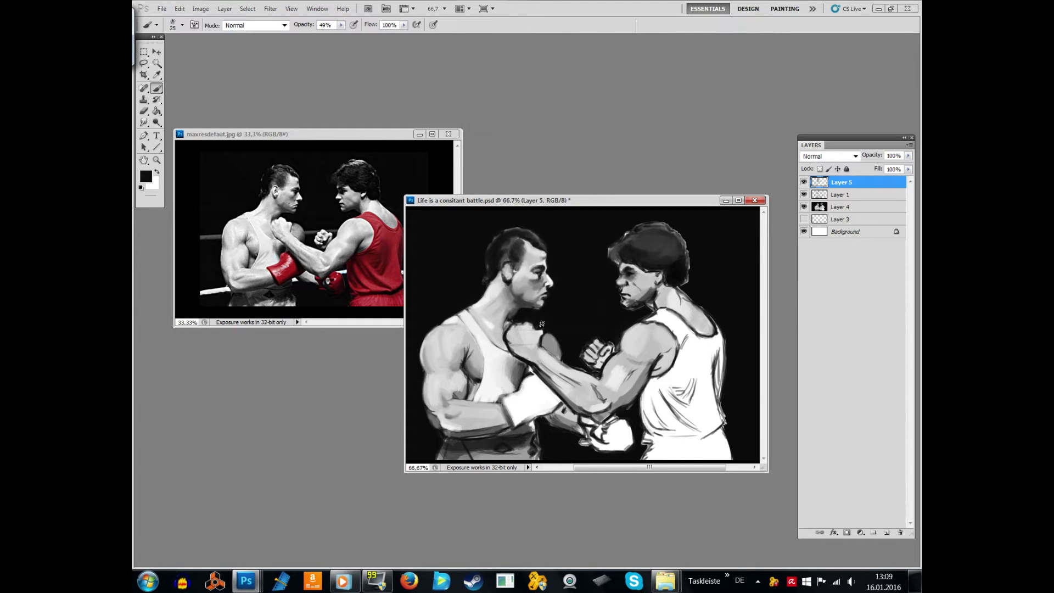
alt+click(568, 413)
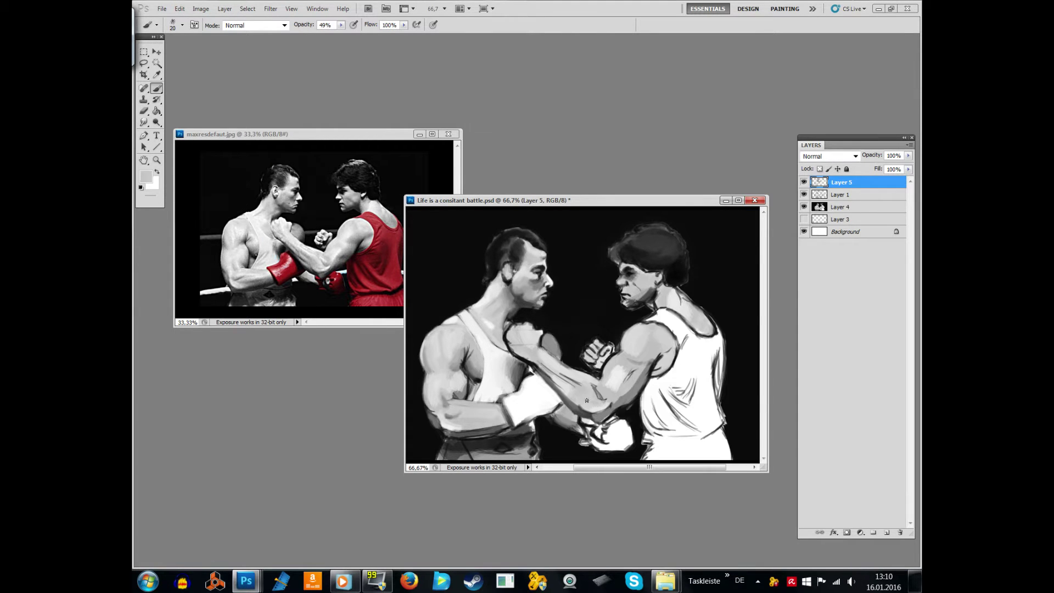
alt+click(519, 309)
key(bracketleft)
key(bracketleft)
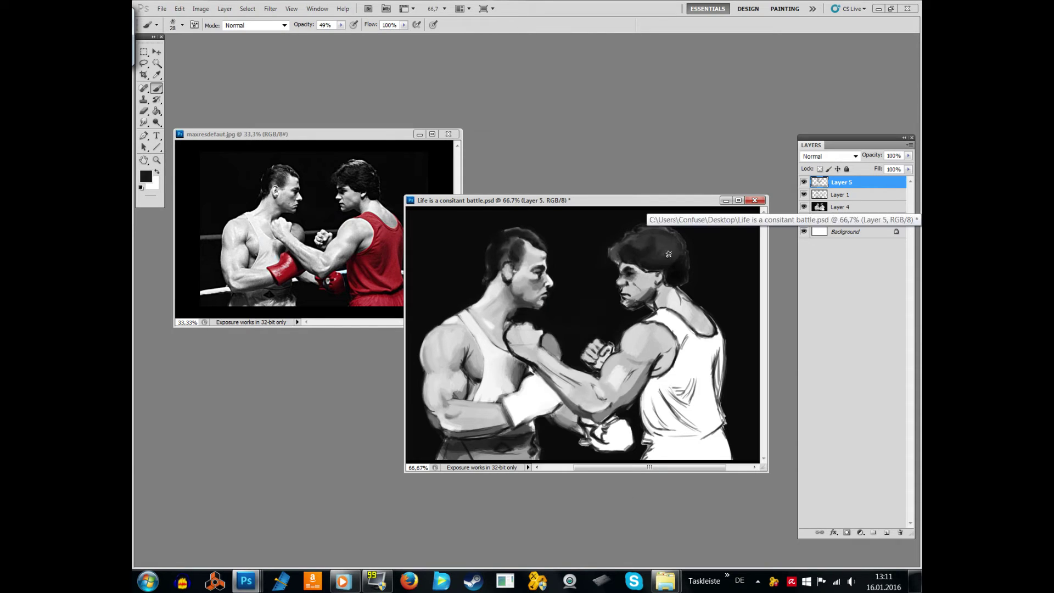
key(bracketright)
key(bracketright)
key(bracketright)
alt+click(650, 289)
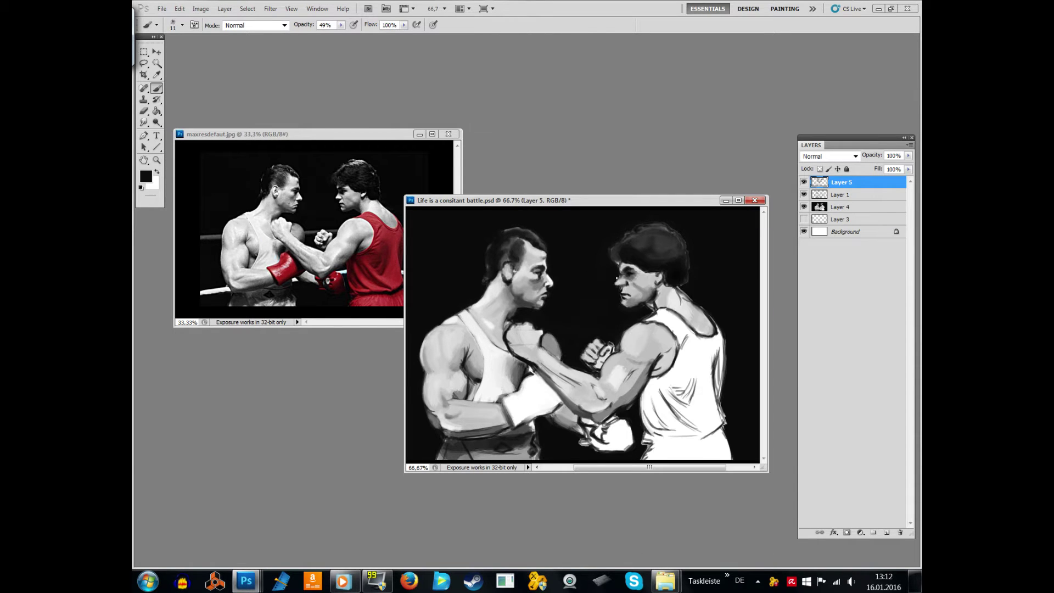
key(bracketright)
key(bracketright)
alt+click(643, 287)
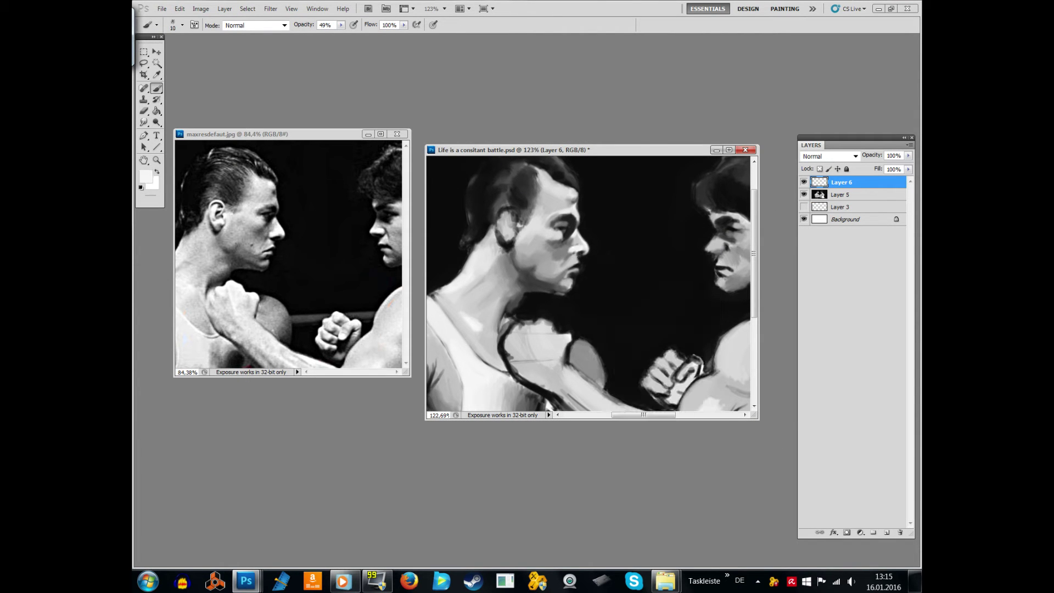
Step: Brighten the left boxer's nose and ear with light grey dabs using a smaller brush
key(bracketleft)
key(bracketleft)
key(bracketleft)
alt+click(583, 250)
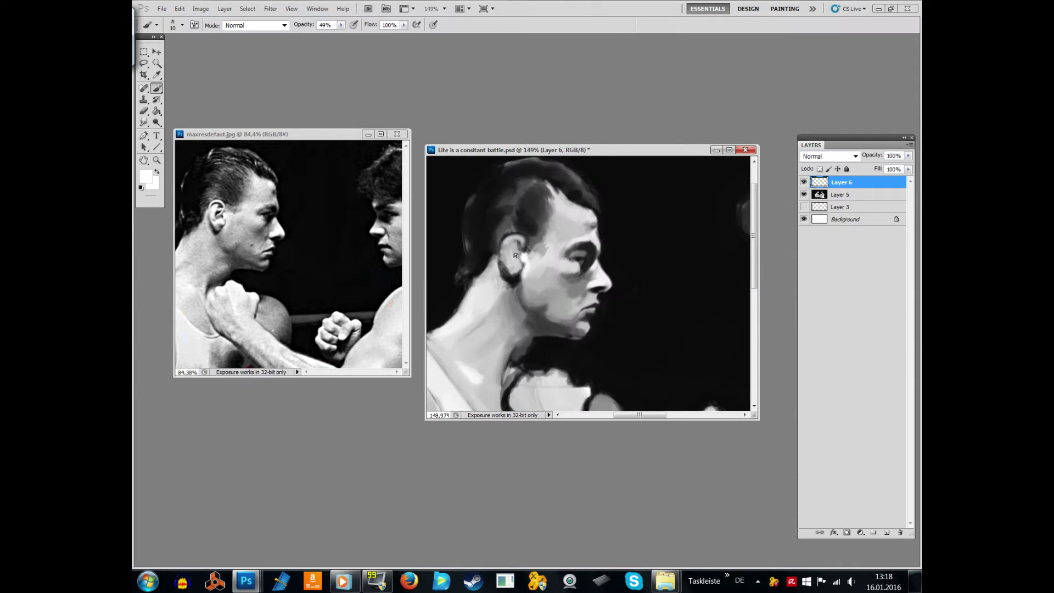
drag(510, 247, 513, 274)
alt+click(517, 266)
alt+click(515, 251)
key(bracketleft)
key(bracketleft)
key(bracketleft)
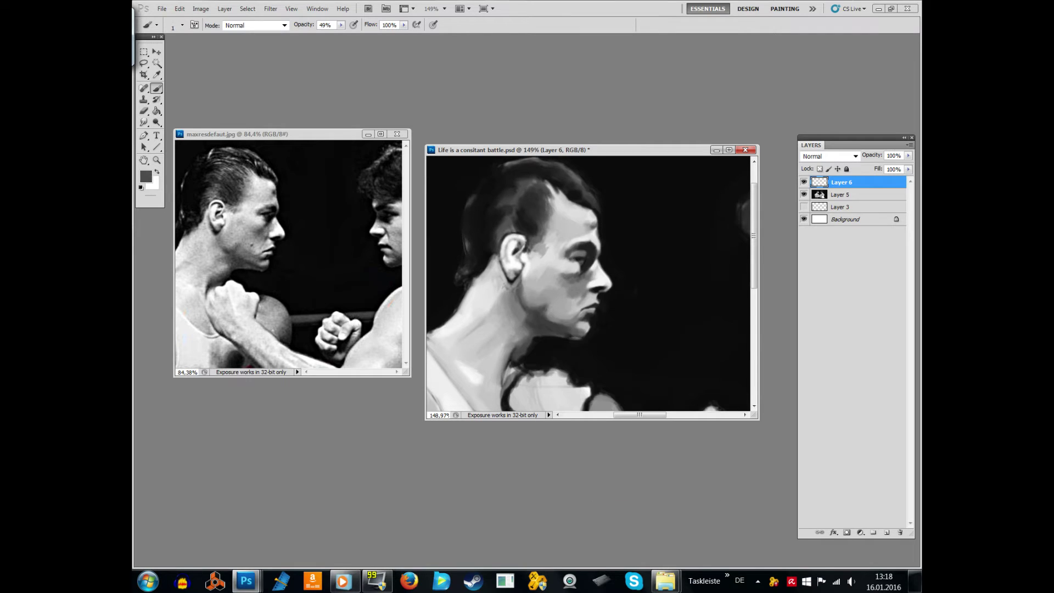
alt+click(512, 284)
Step: Darken the left boxer's cheek with a larger brush, save, then sample black and mid grey
right_click(577, 299)
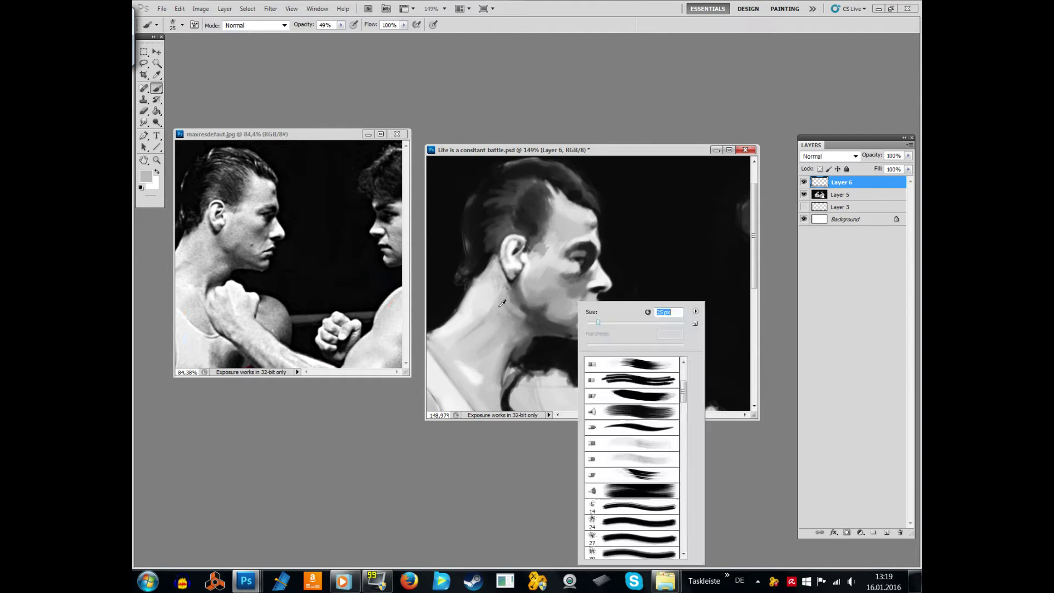
alt+click(541, 302)
drag(548, 309, 576, 269)
alt+click(576, 270)
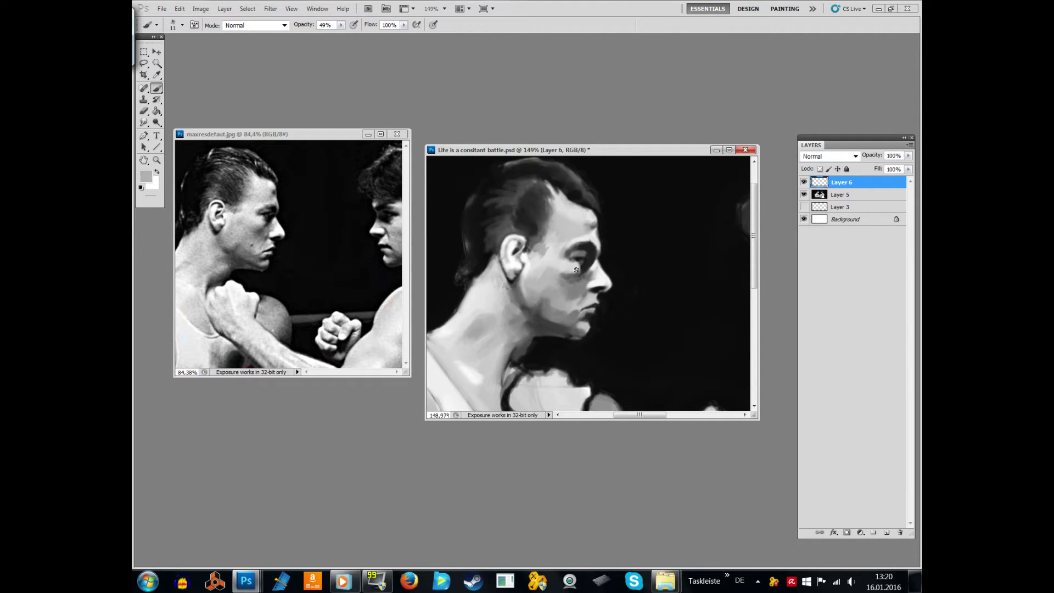
key(ctrl+s)
alt+click(217, 228)
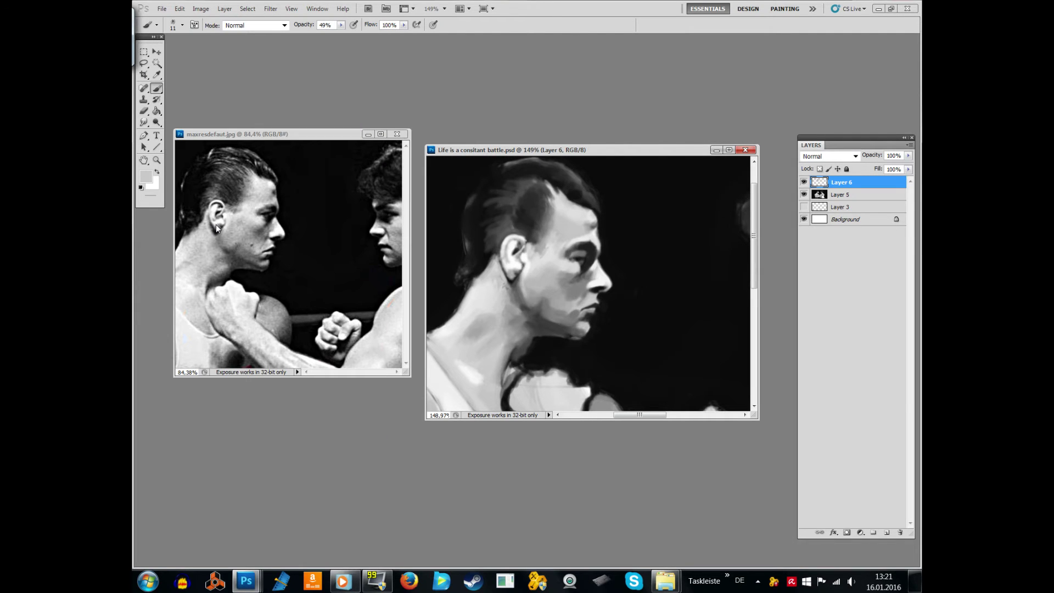
right_click(595, 261)
alt+click(587, 255)
alt+click(549, 248)
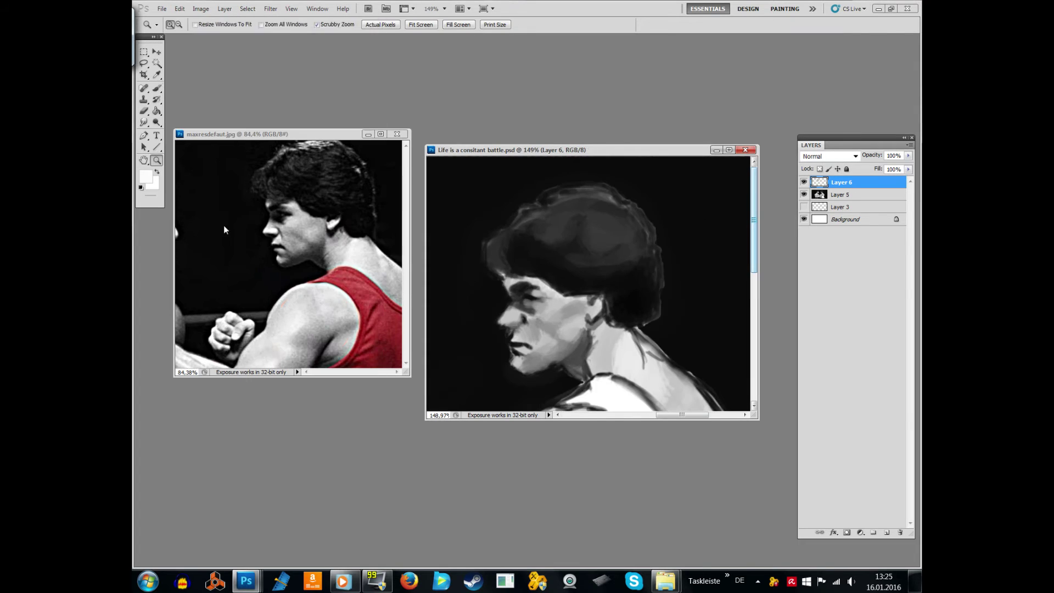
Step: Darken the right boxer's hair with a larger brush and add grey highlights on top
right_click(513, 290)
key(Return)
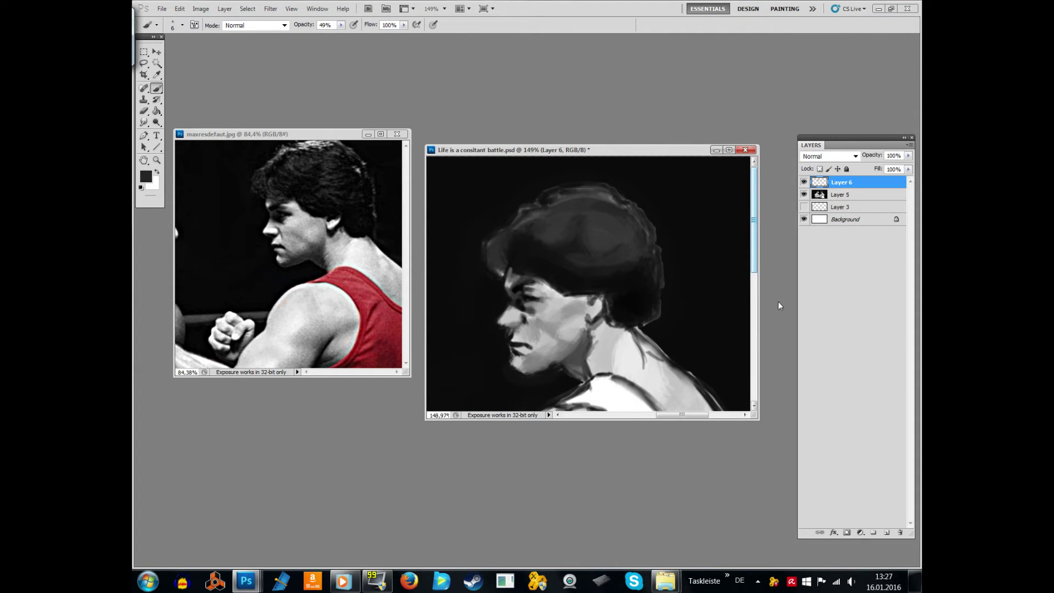
key(bracketright)
key(bracketright)
key(bracketright)
drag(513, 233, 609, 192)
drag(549, 236, 582, 222)
drag(631, 255, 612, 226)
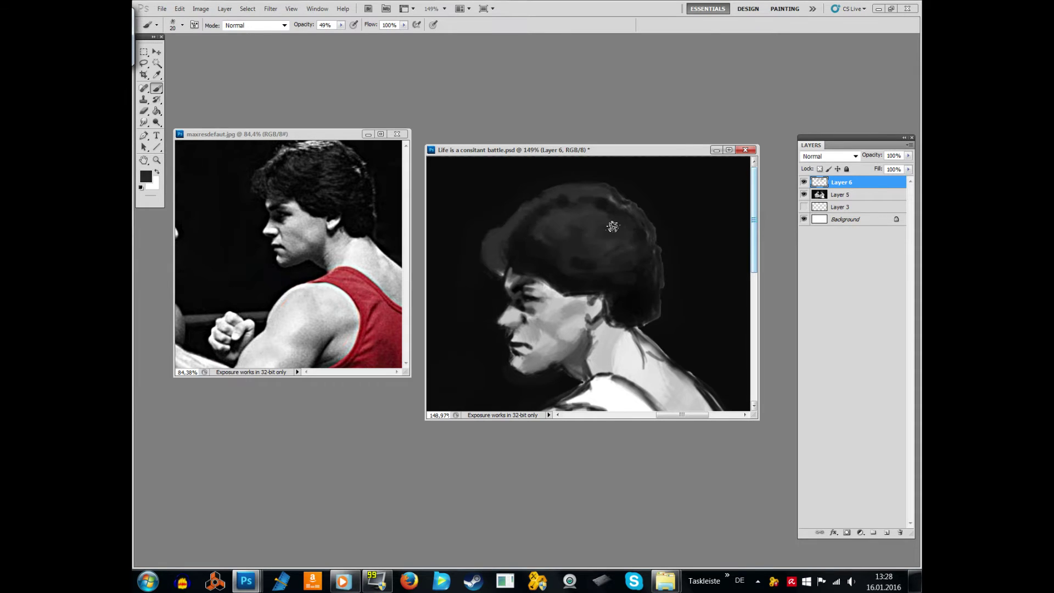
drag(549, 189, 606, 187)
Step: Paint grey highlights on the neck and brighten the nose with light strokes
right_click(664, 278)
key(Return)
drag(620, 329, 637, 310)
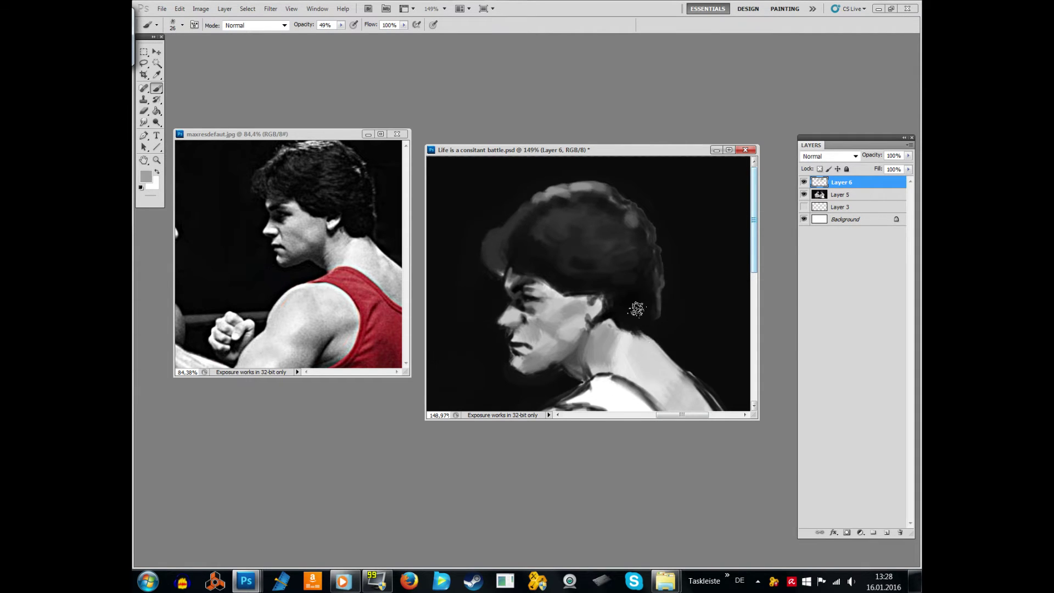
alt+click(700, 332)
key(bracketleft)
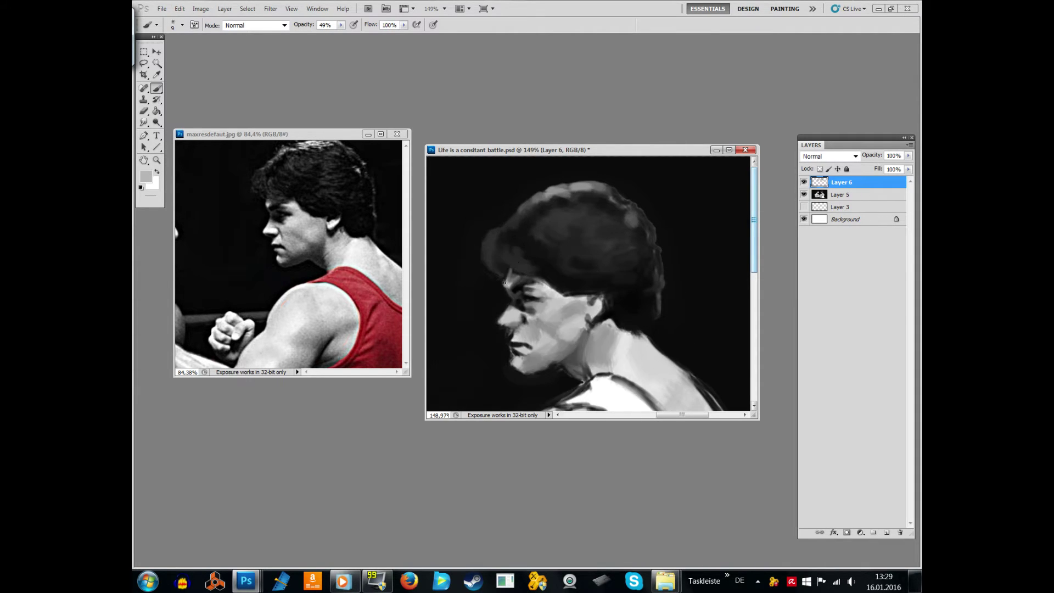
drag(513, 321, 521, 336)
Step: Shrink the brush and darken the area around the mouth in black
right_click(524, 332)
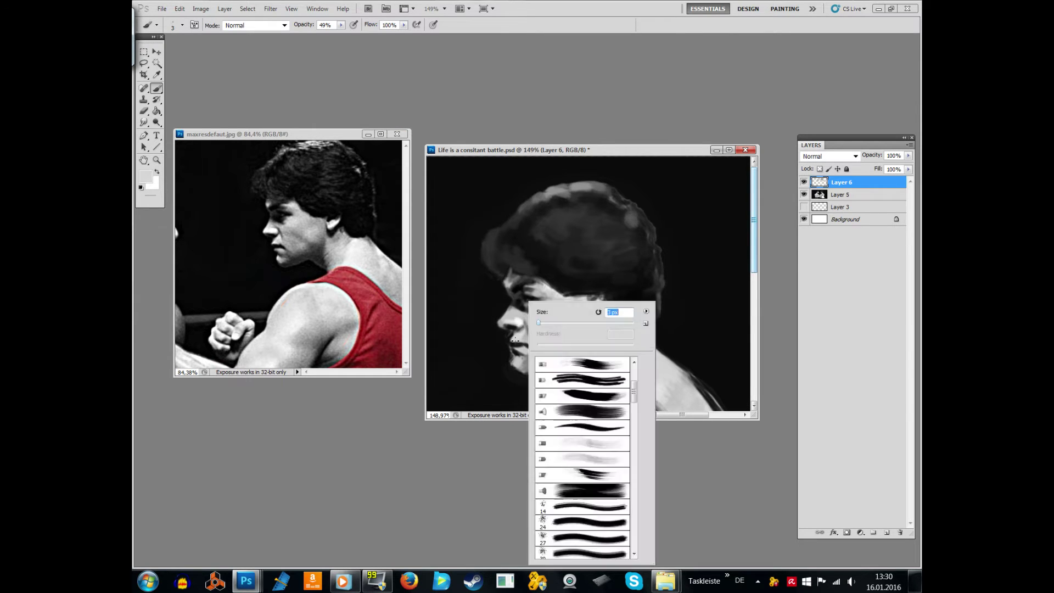
key(Escape)
alt+click(503, 337)
right_click(526, 302)
key(Return)
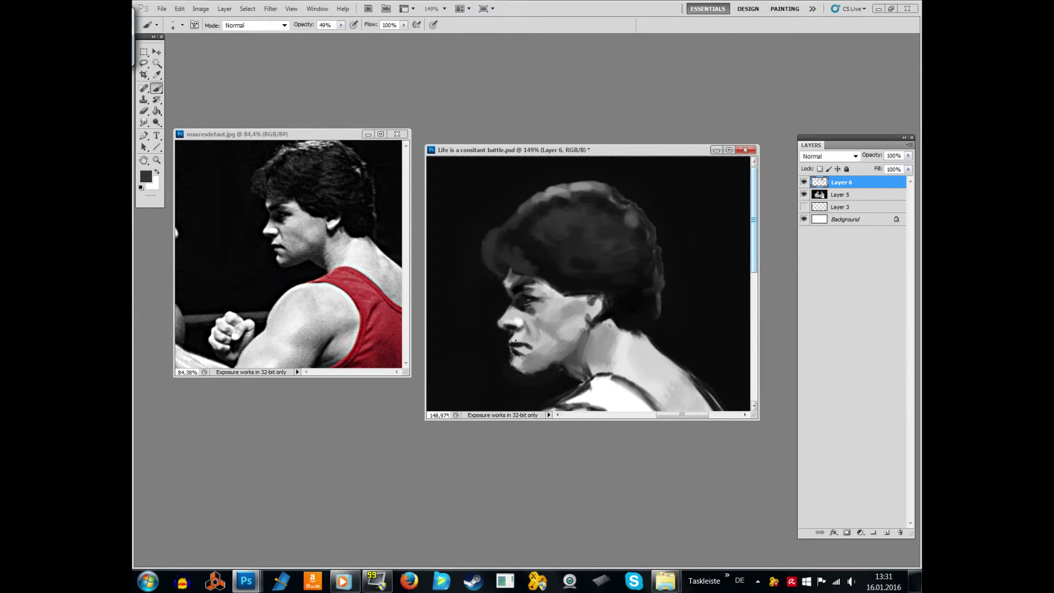
key(bracketright)
drag(515, 341, 513, 359)
alt+click(527, 349)
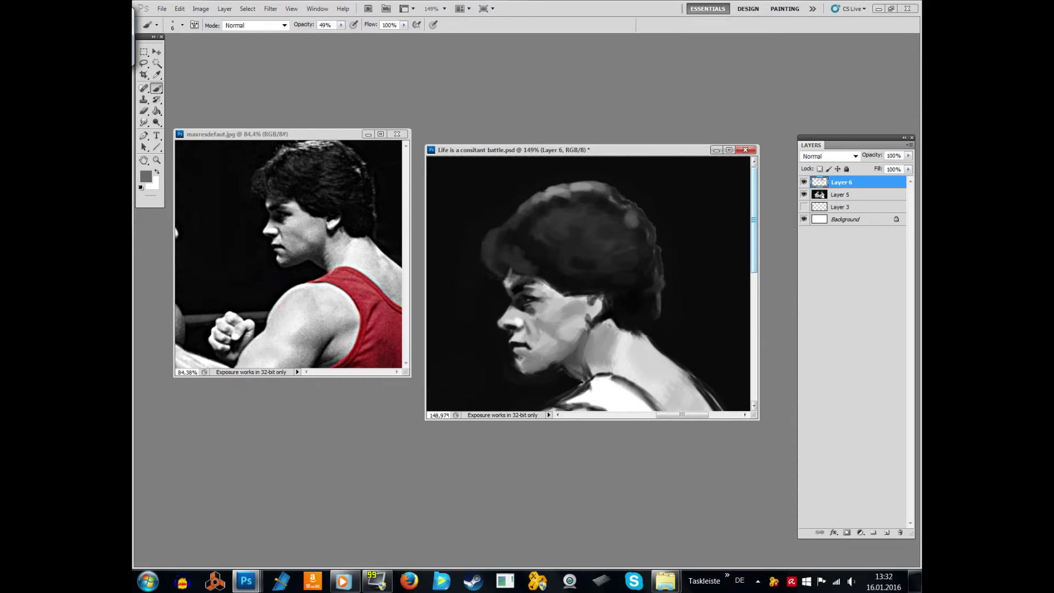
Step: Shade the cheek, ear and neck, sampling light and near-black tones with a shrinking brush
key(bracketright)
key(bracketright)
key(bracketright)
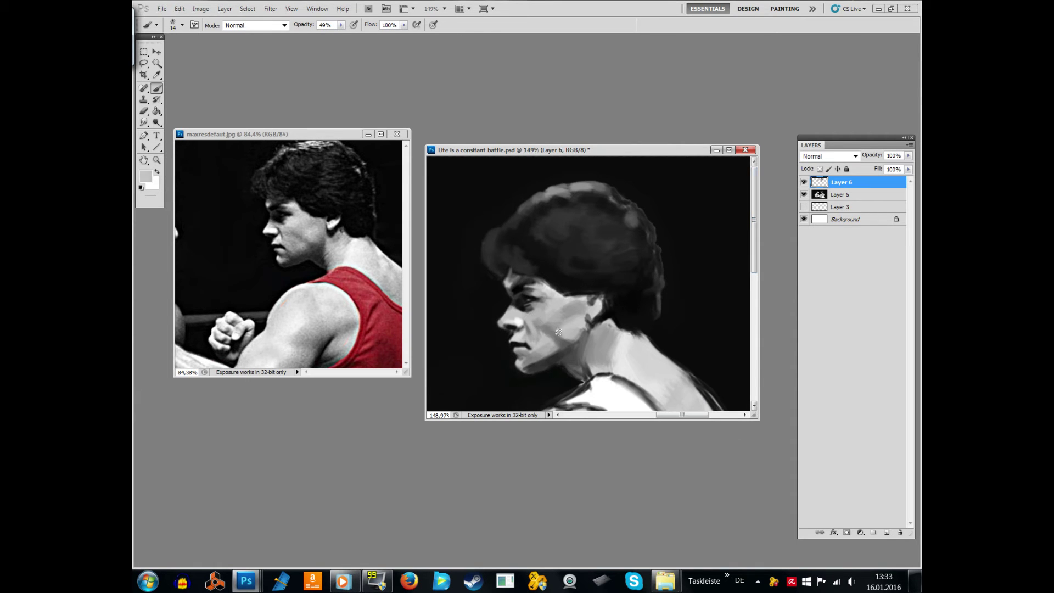
alt+click(546, 309)
mouse_move(546, 309)
mouse_down()
mouse_move(560, 289)
mouse_move(604, 307)
mouse_move(587, 331)
mouse_up()
alt+click(565, 291)
alt+click(574, 341)
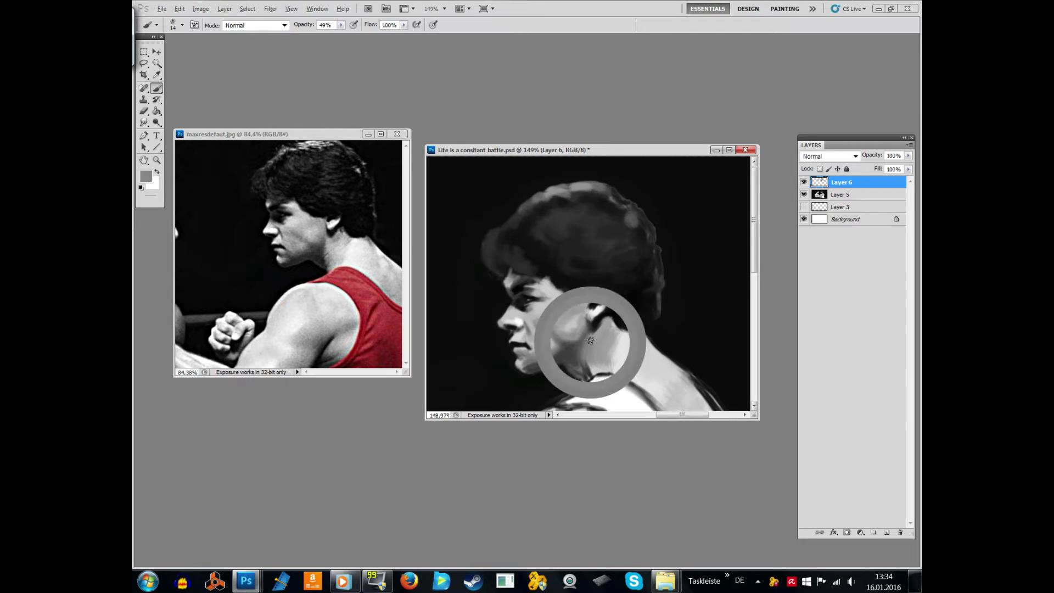
key(bracketleft)
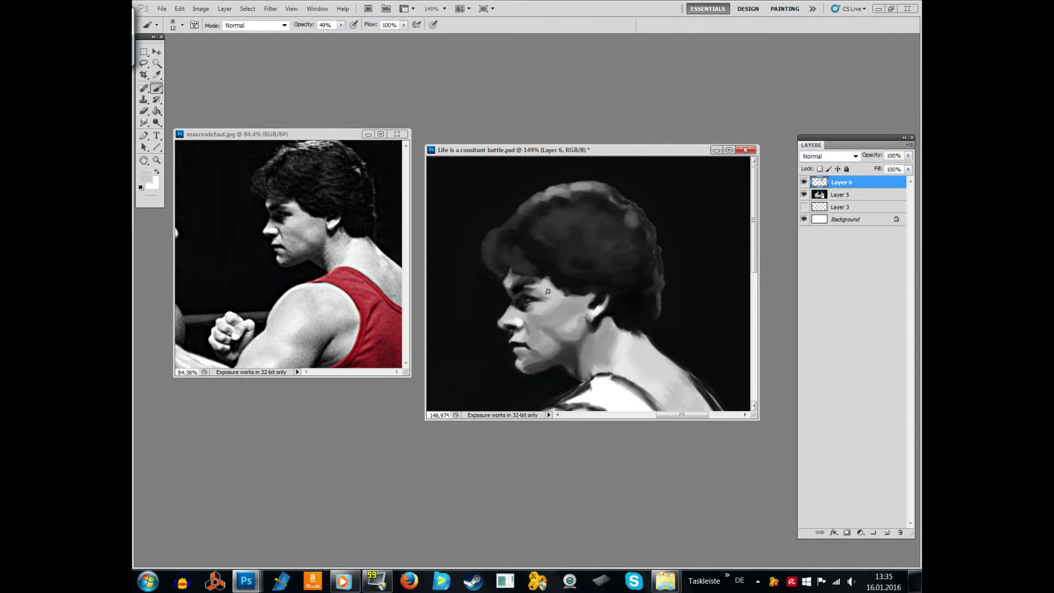
alt+click(521, 307)
key(bracketleft)
key(bracketleft)
alt+click(508, 335)
key(bracketleft)
key(bracketleft)
key(bracketleft)
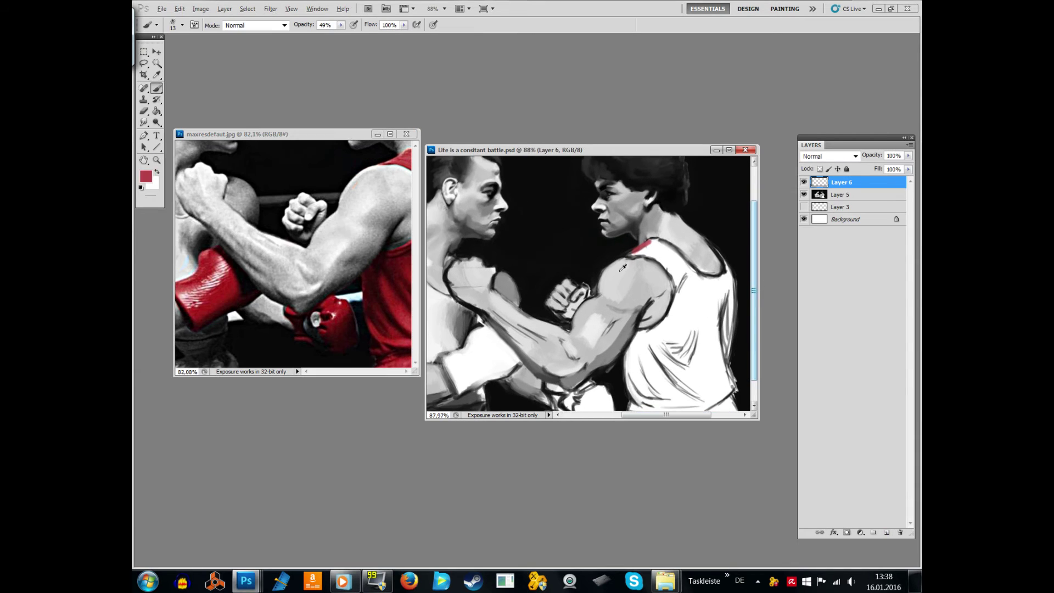
Step: Paint light grey over the raised forearm and outline the fist and upper arm in black
mouse_move(618, 297)
mouse_down()
mouse_move(598, 351)
mouse_move(588, 329)
mouse_move(565, 357)
mouse_move(527, 324)
mouse_up()
key(bracketleft)
key(bracketleft)
key(bracketleft)
alt+click(593, 274)
drag(581, 296, 557, 329)
mouse_move(620, 258)
mouse_down()
mouse_move(590, 290)
mouse_move(505, 291)
mouse_move(551, 310)
mouse_up()
key(bracketright)
key(bracketright)
key(bracketright)
Step: Repaint the left fighter's forearm and fist in light grey with a smaller brush
alt+click(231, 202)
alt+click(494, 286)
drag(478, 263, 549, 330)
mouse_move(527, 283)
mouse_down()
mouse_move(520, 305)
mouse_move(549, 305)
mouse_up()
key(bracketleft)
key(bracketleft)
key(d)
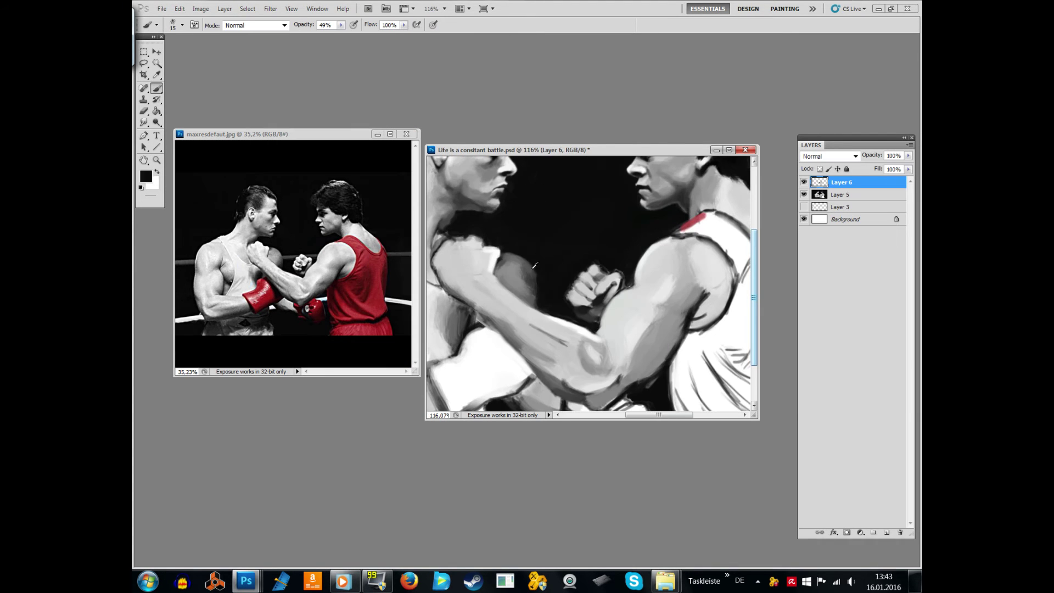
alt+click(521, 291)
mouse_move(477, 236)
mouse_down()
mouse_move(456, 274)
mouse_move(472, 280)
mouse_move(458, 292)
mouse_up()
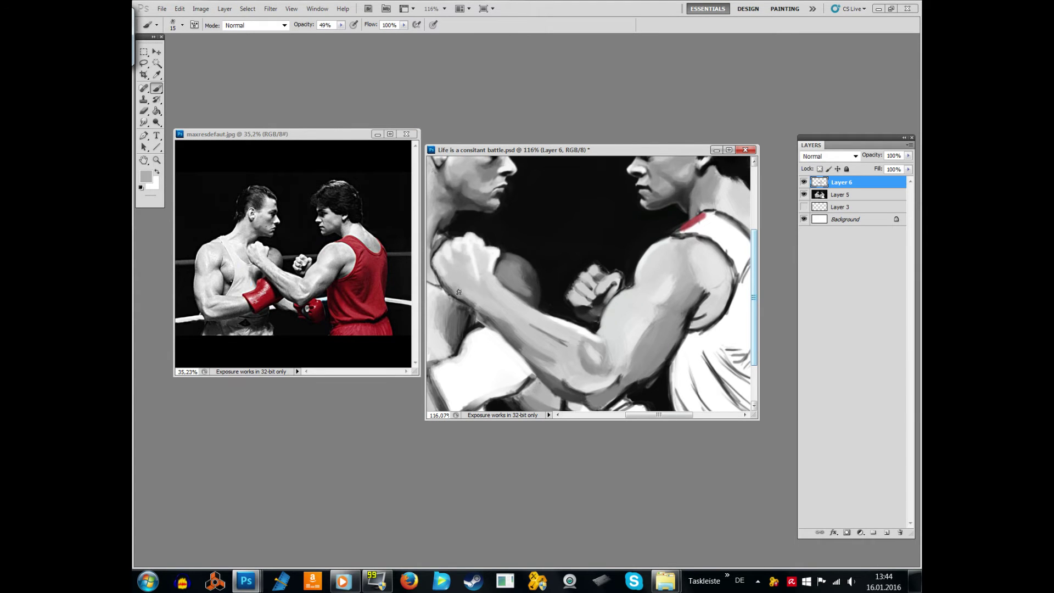
Step: Fit the painting to the window, dab dark touches on the left chest, and sample red from the reference
key(z)
key(ctrl+0)
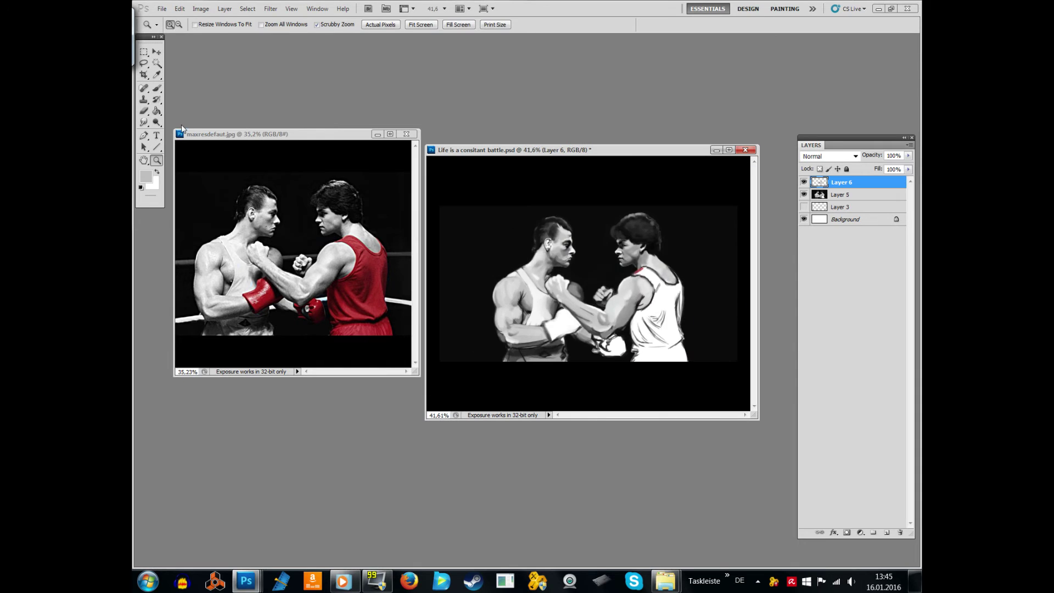
key(b)
alt+click(502, 333)
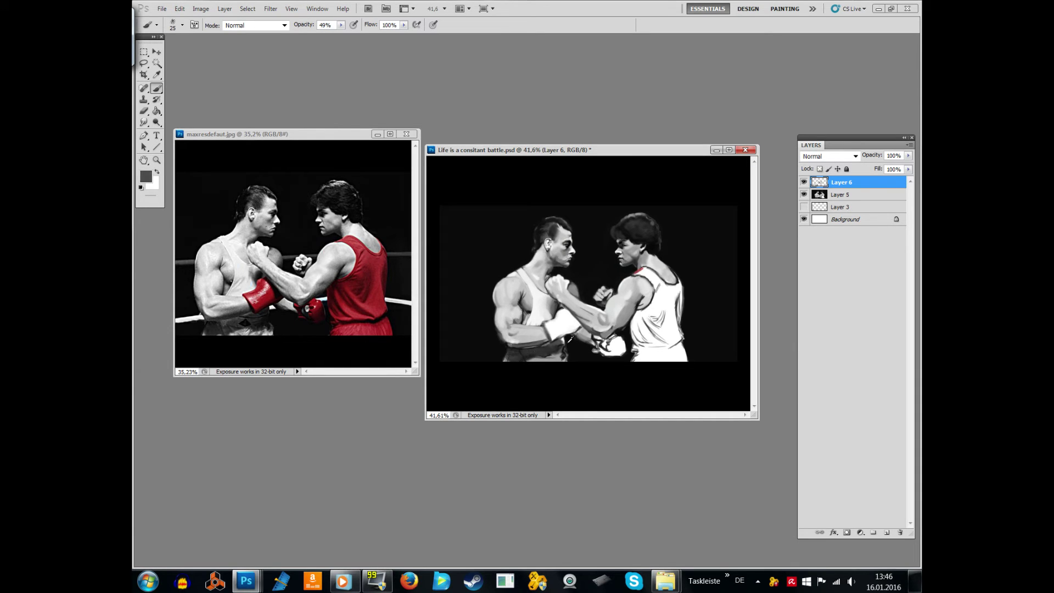
alt+click(565, 350)
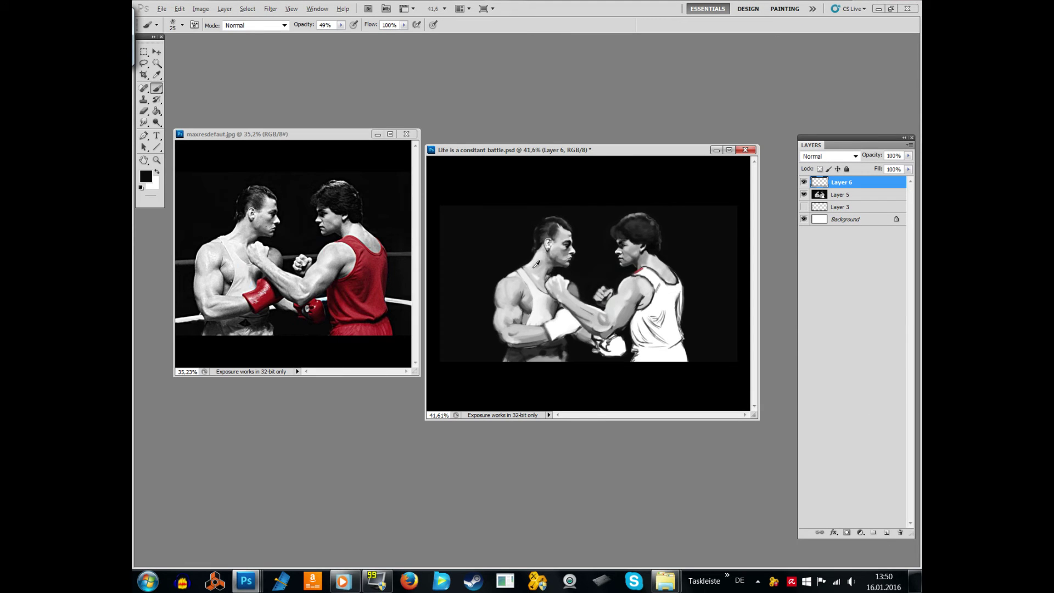
alt+click(250, 282)
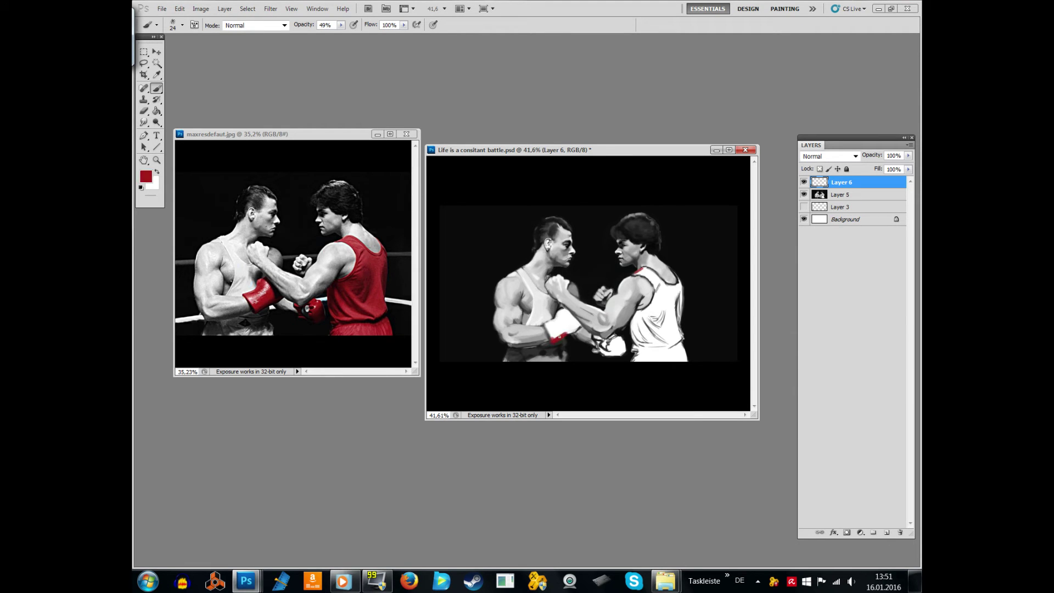
Step: Brush red over the left glove and the right boxer's shirt and gloves, then pick darker tones
drag(559, 336, 565, 324)
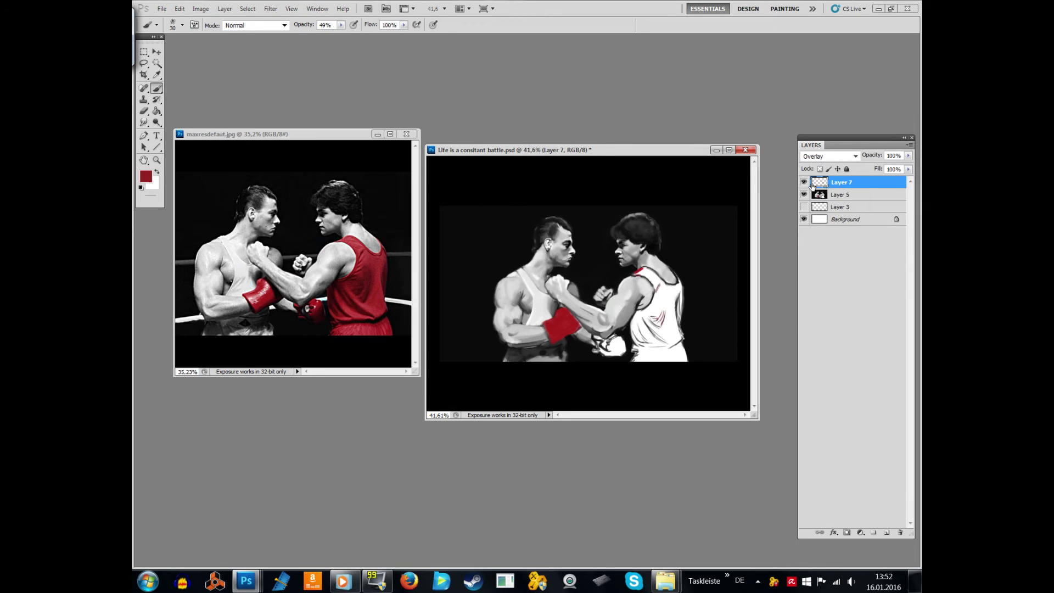
drag(658, 308, 574, 317)
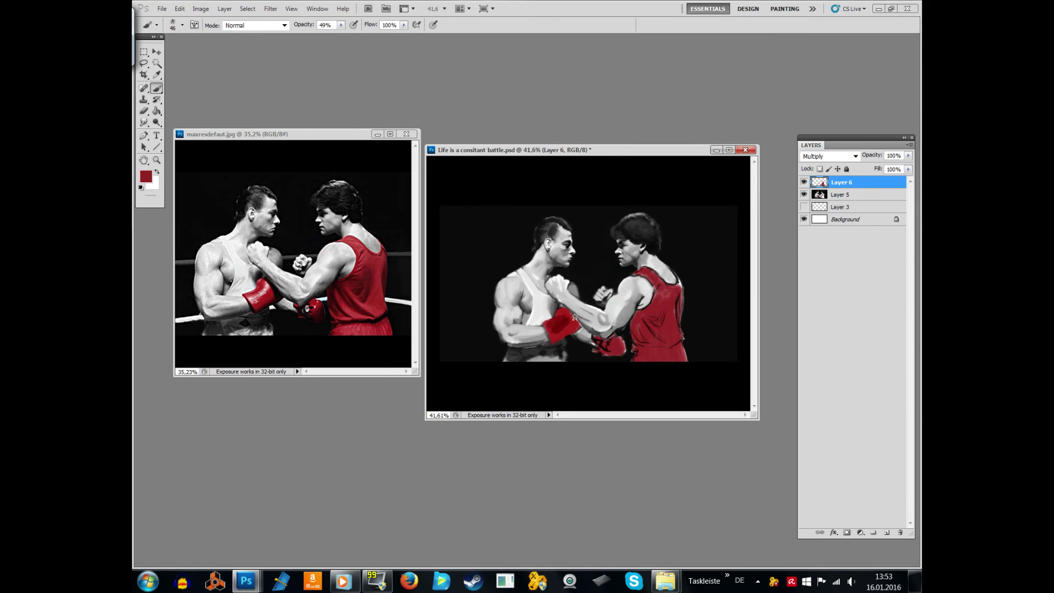
mouse_move(658, 286)
mouse_down()
mouse_move(681, 351)
mouse_move(639, 312)
mouse_move(680, 276)
mouse_up()
alt+click(653, 313)
alt+click(661, 344)
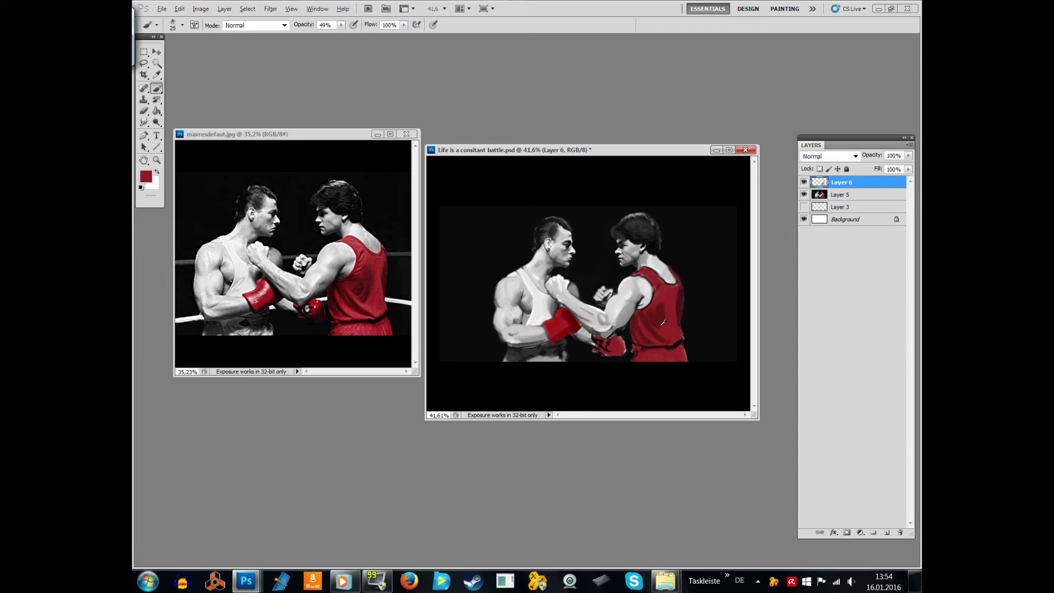
Step: Darken the red shirt near the arm and sample dark red from the glove with a smaller brush
alt+click(640, 316)
mouse_move(636, 324)
mouse_down()
mouse_move(642, 302)
mouse_move(631, 319)
mouse_up()
alt+click(642, 308)
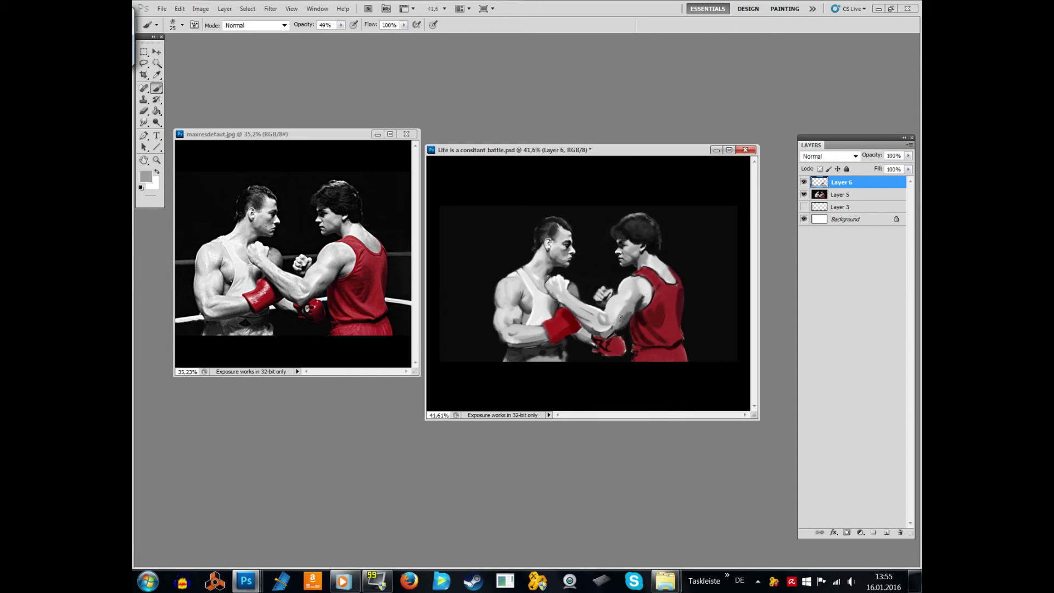
alt+click(578, 329)
key(bracketleft)
alt+click(551, 320)
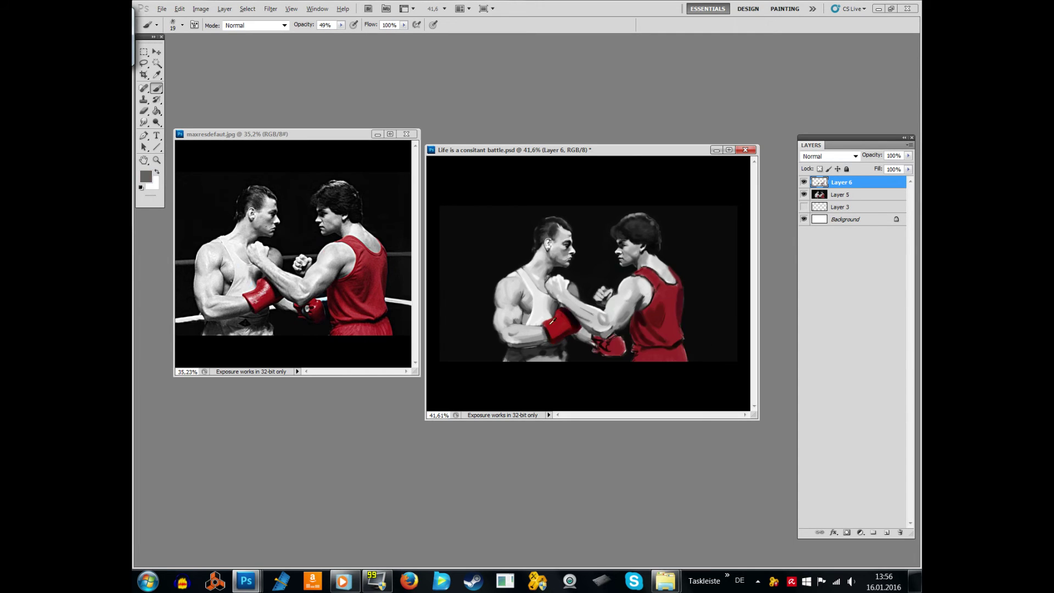